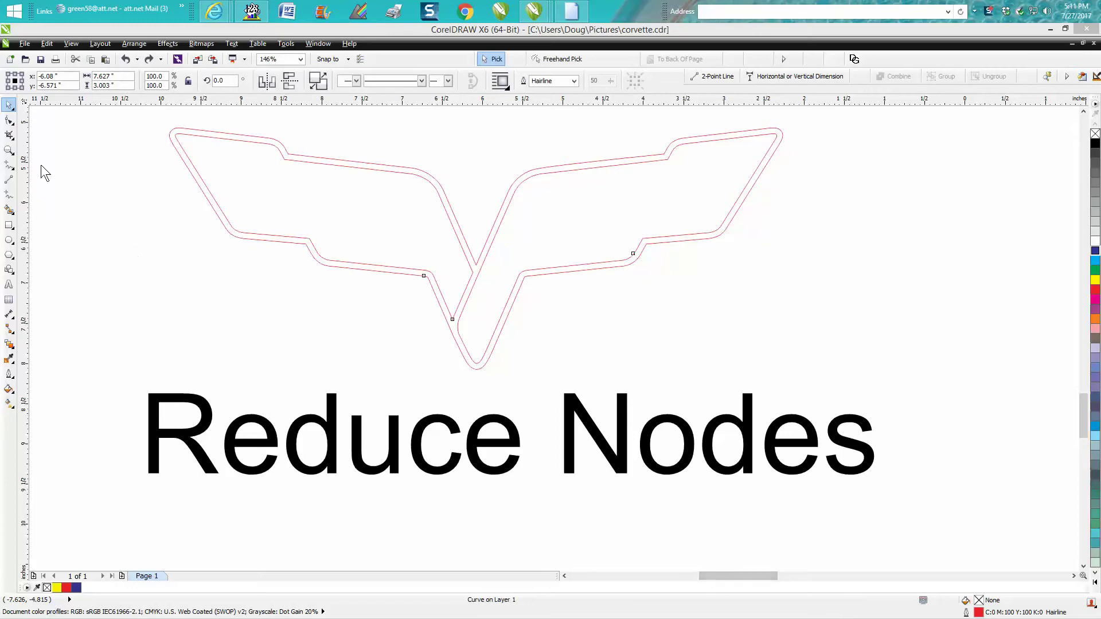
Display the Corvette flag outline's 492 nodes on 3 subpaths for editing
{"action": "left_click", "coordinate": [10, 121]}
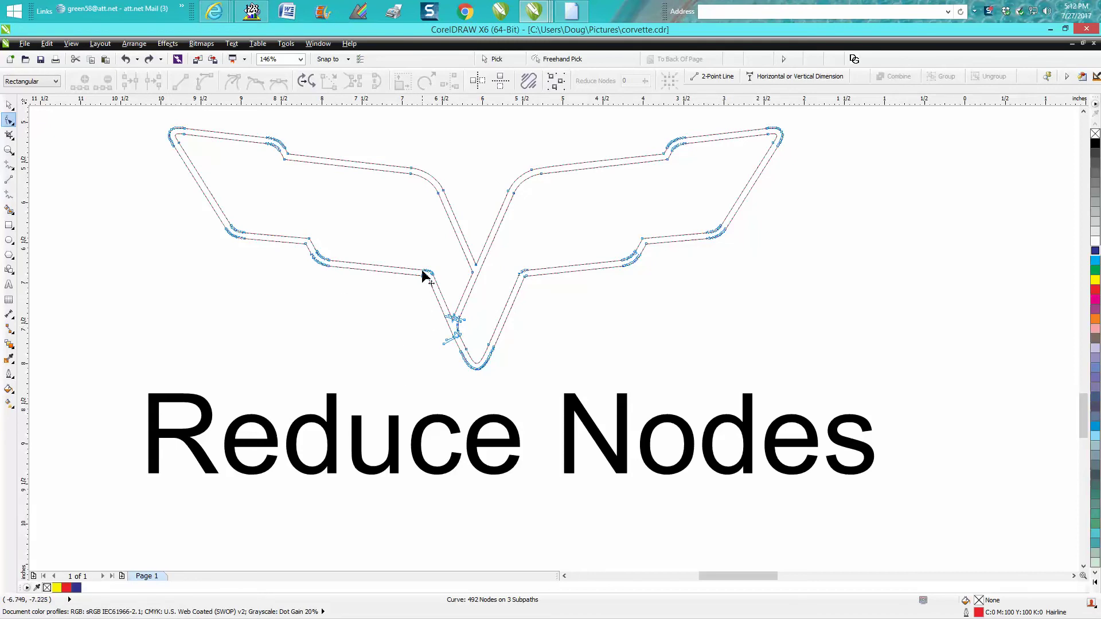
{"action": "left_click", "coordinate": [9, 149]}
Zoom onto the V bottom, reduce its selected nodes, then undo back to 492 nodes
{"action": "left_click_drag", "start_coordinate": [392, 266], "coordinate": [544, 410]}
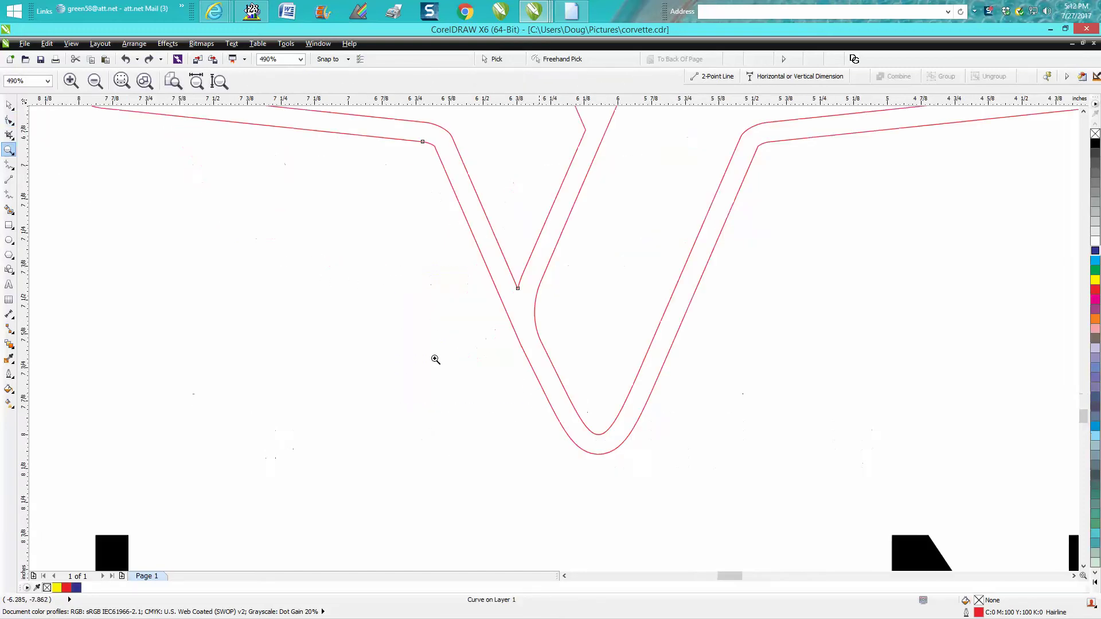
{"action": "left_click", "coordinate": [10, 121]}
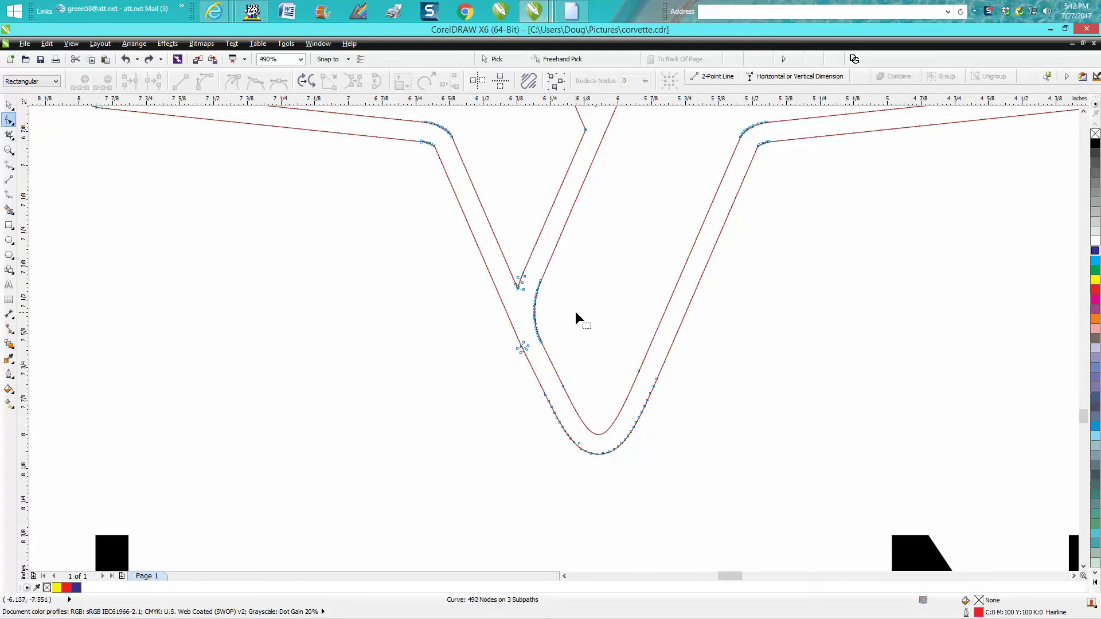
{"action": "left_click_drag", "start_coordinate": [459, 243], "coordinate": [722, 500]}
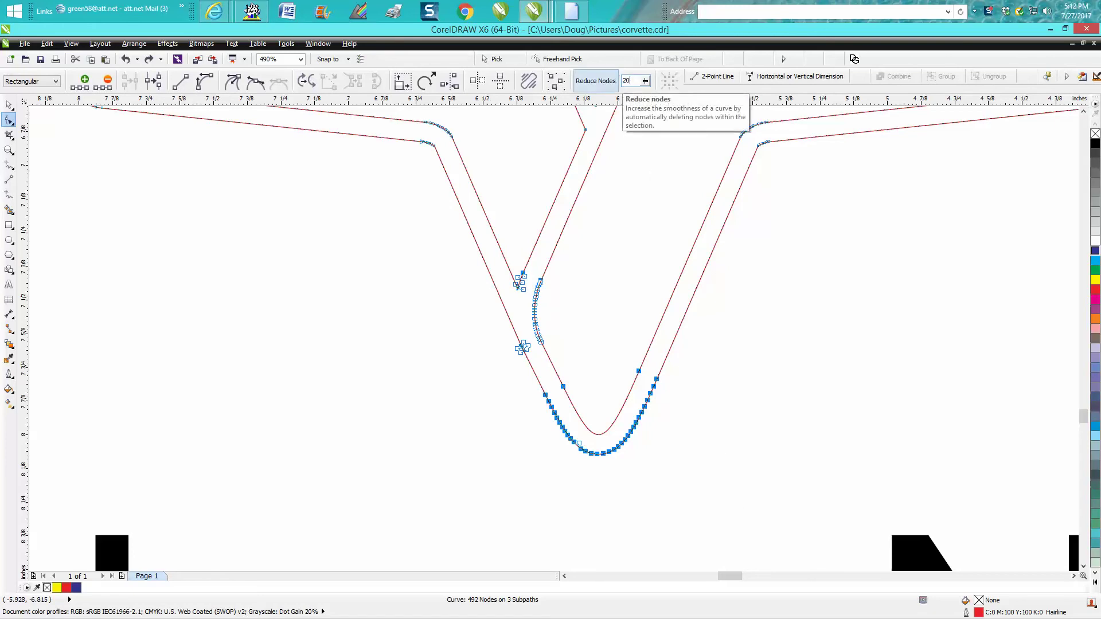
{"action": "left_click", "coordinate": [616, 81]}
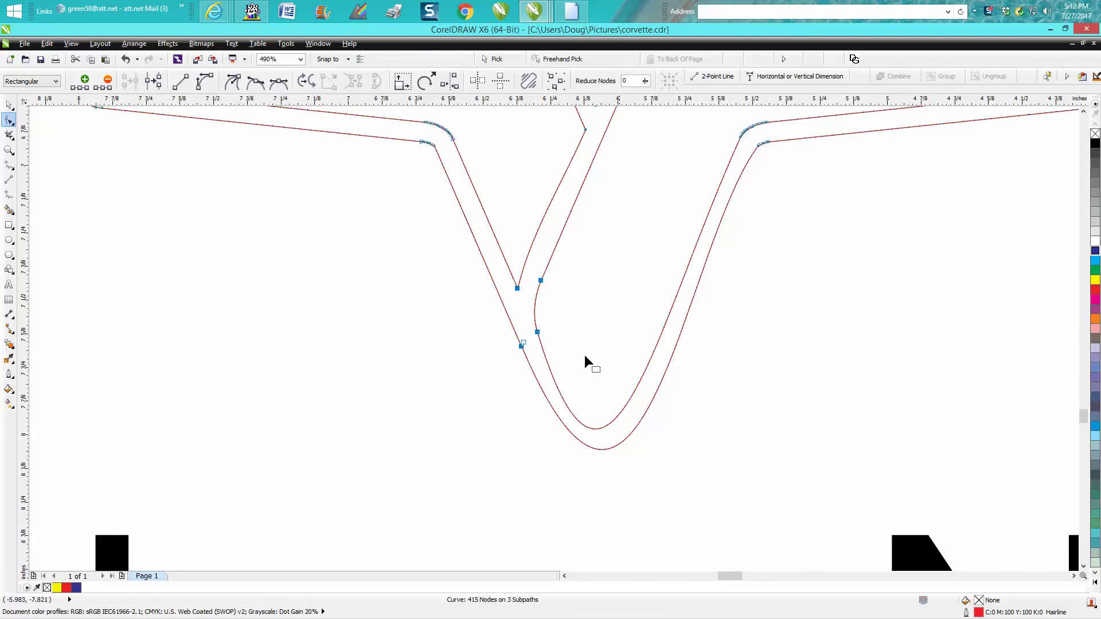
{"action": "left_click", "coordinate": [126, 59]}
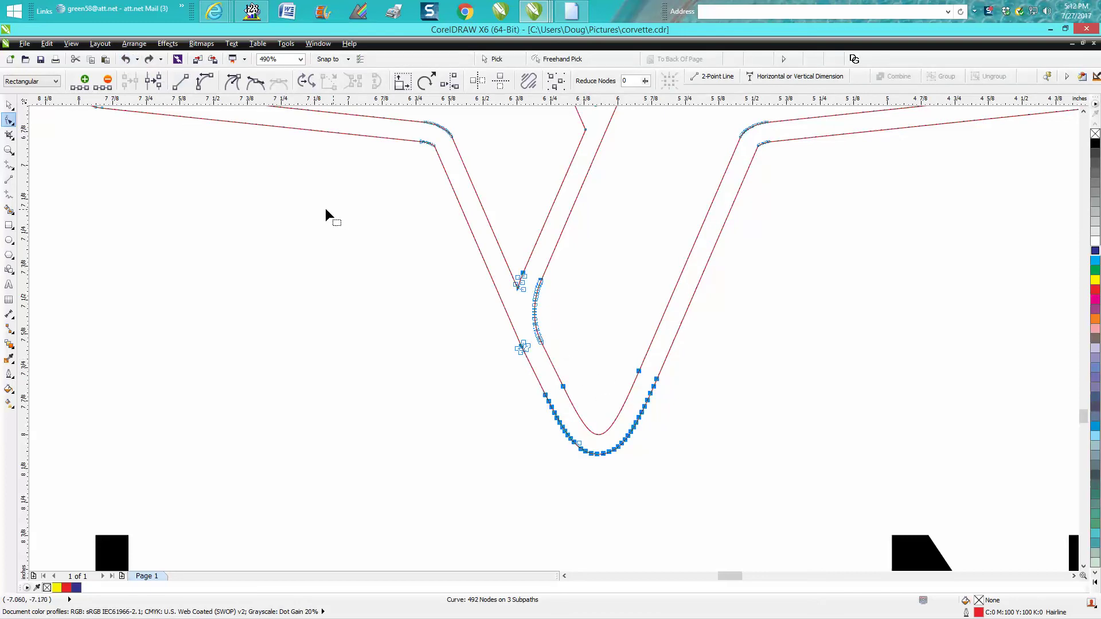
Reduce the nodes on the V's left inner curve with the Reduce Nodes slider
{"action": "left_click_drag", "start_coordinate": [457, 239], "coordinate": [590, 455]}
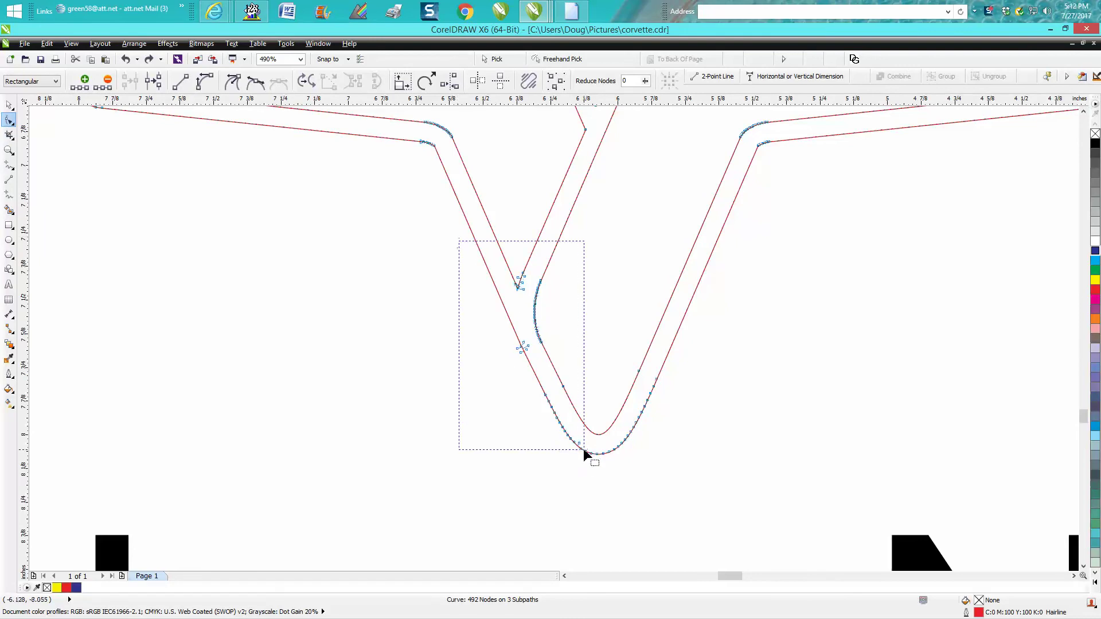
{"action": "left_click_drag", "start_coordinate": [471, 260], "coordinate": [583, 370]}
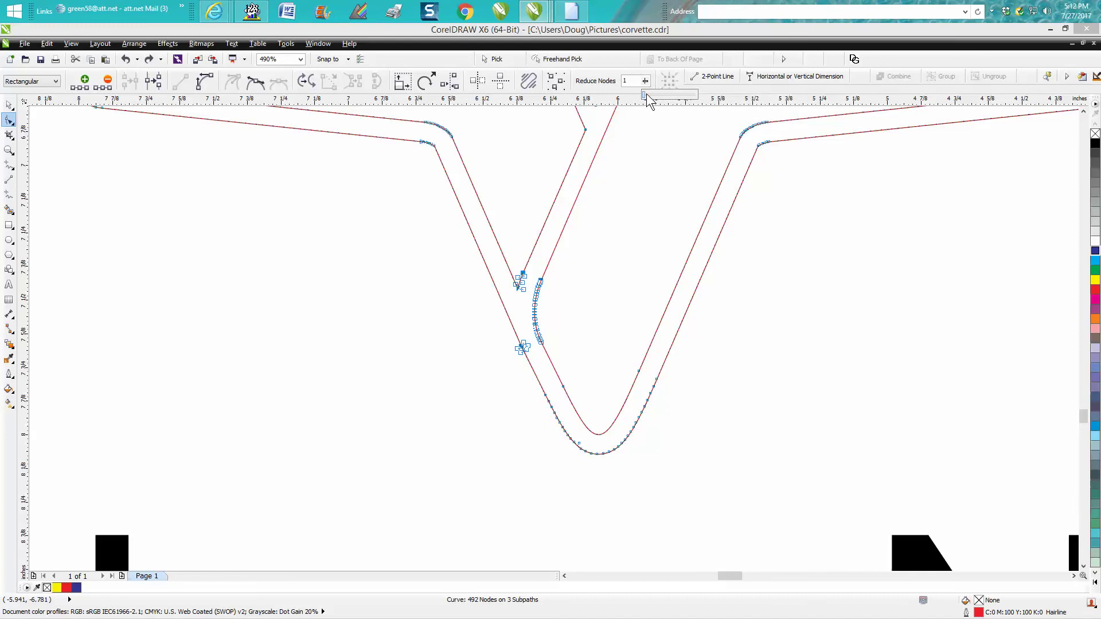
{"action": "left_click_drag", "start_coordinate": [649, 100], "coordinate": [649, 101]}
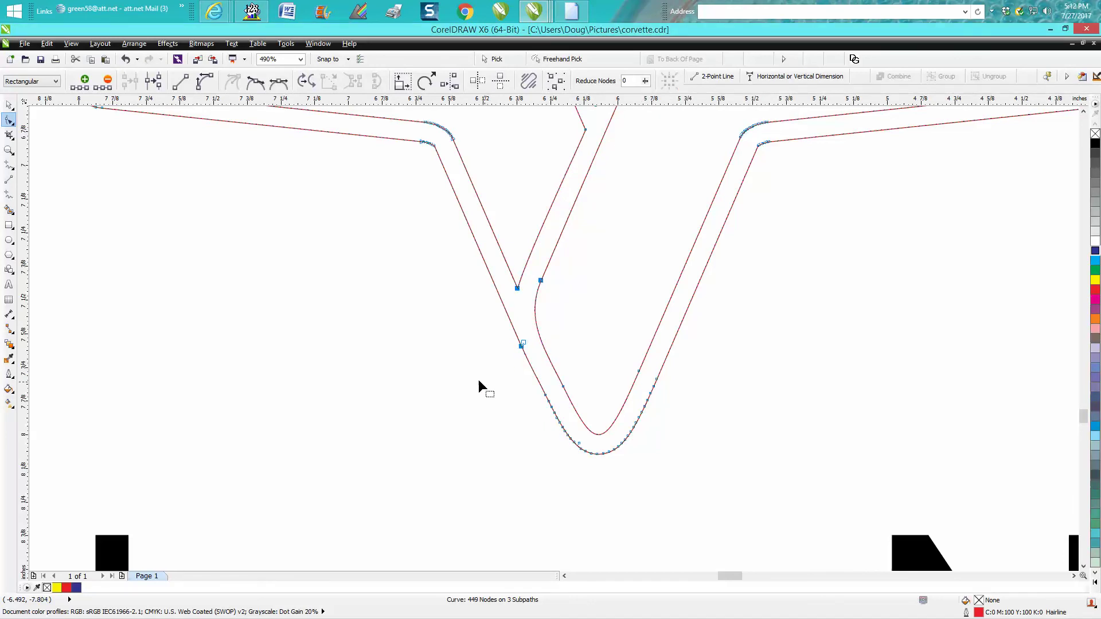
Delete two leftover nodes on the V's left edge, leaving 447 nodes
{"action": "left_click", "coordinate": [523, 359]}
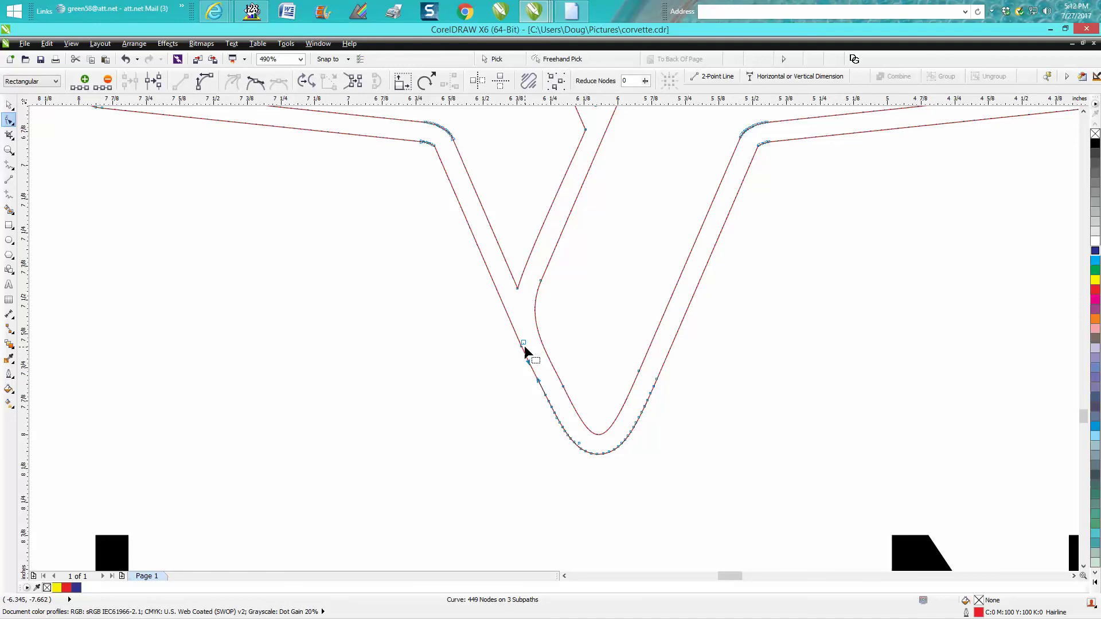
{"action": "key", "text": "Delete"}
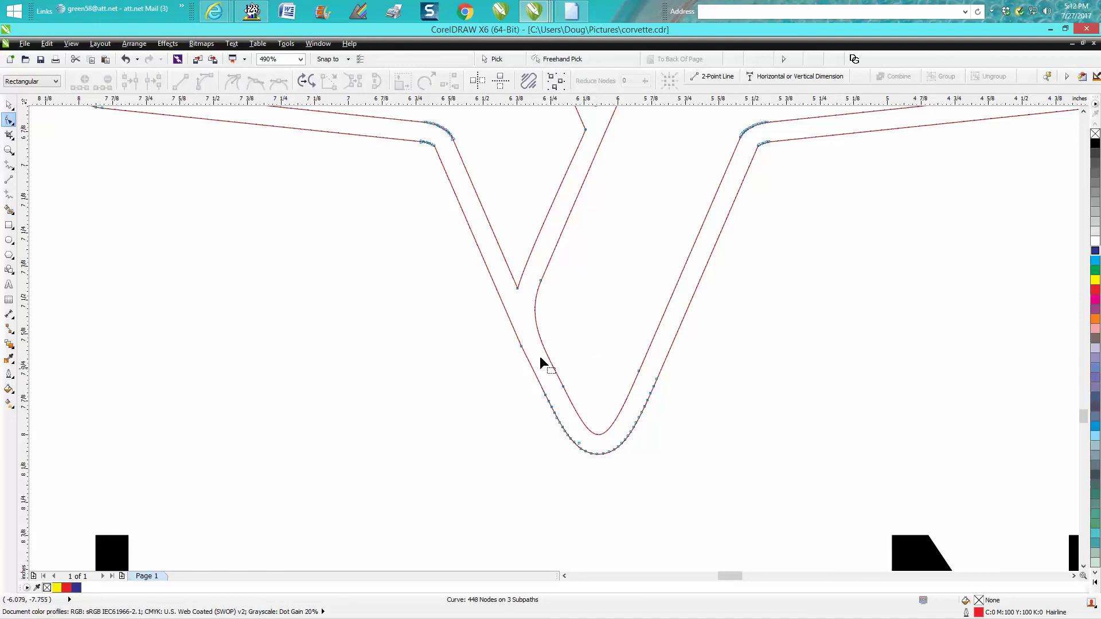
{"action": "left_click", "coordinate": [523, 348]}
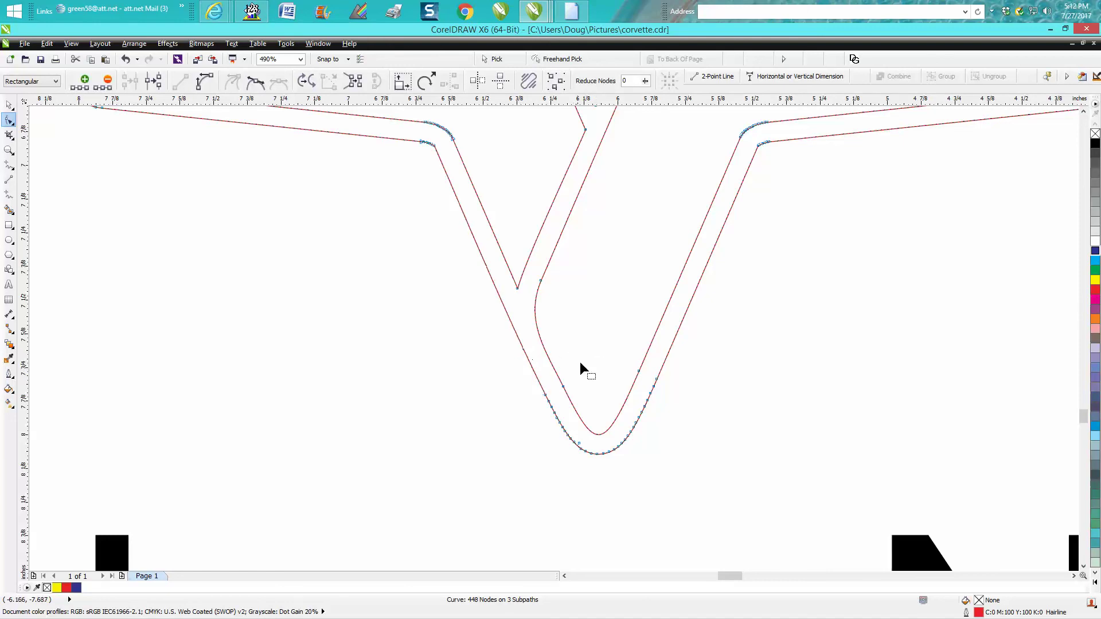
{"action": "key", "text": "Delete"}
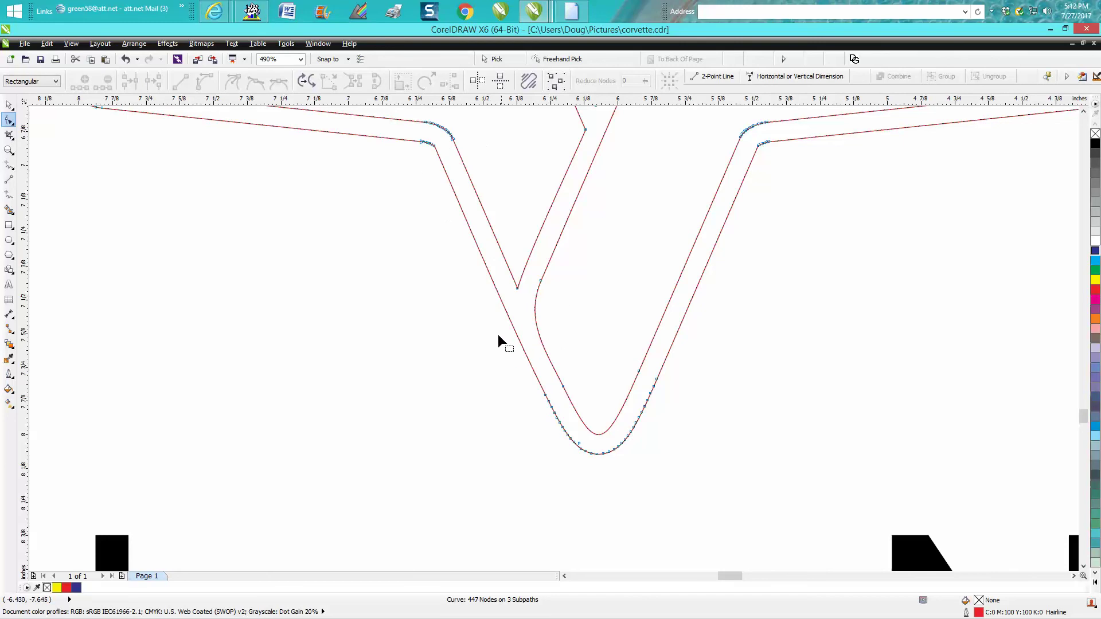
Reduce the dense nodes along the V's rounded bottom, leaving 417 nodes on 3 subpaths
{"action": "left_click_drag", "start_coordinate": [499, 337], "coordinate": [700, 479]}
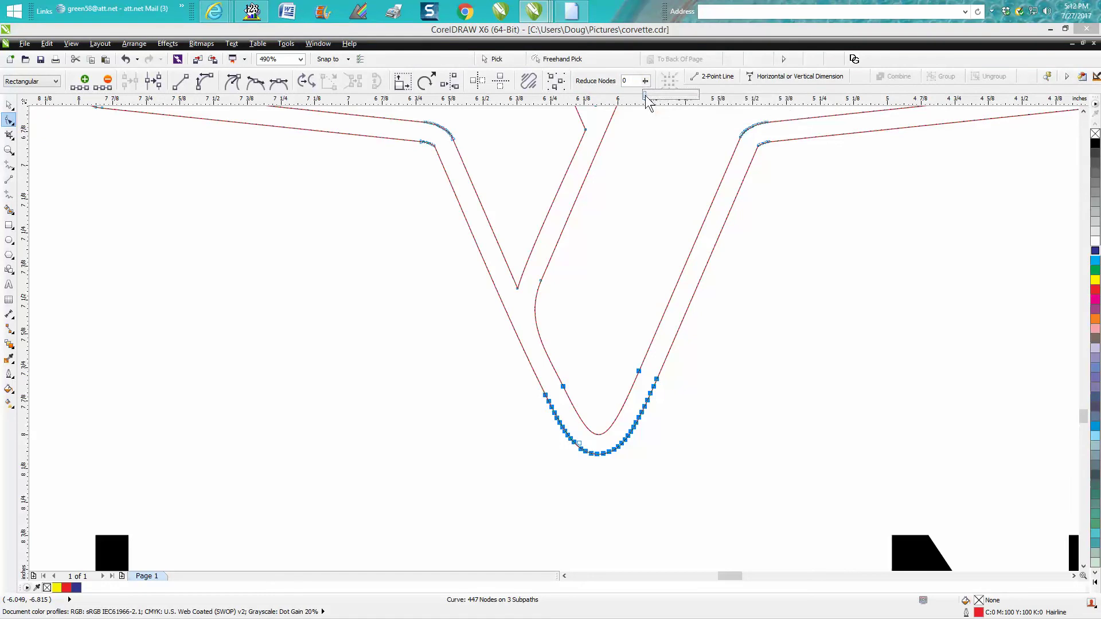
{"action": "left_click", "coordinate": [645, 81]}
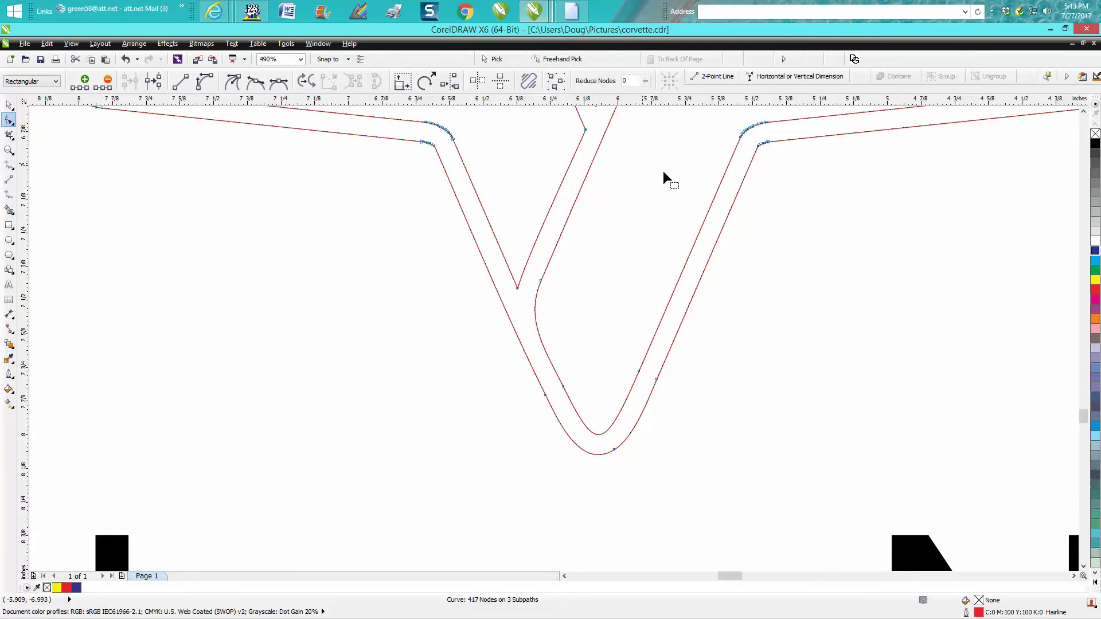
{"action": "scroll", "coordinate": [674, 203], "scroll_direction": "down", "scroll_amount": 2}
{"action": "scroll", "coordinate": [669, 200], "scroll_direction": "down", "scroll_amount": 1}
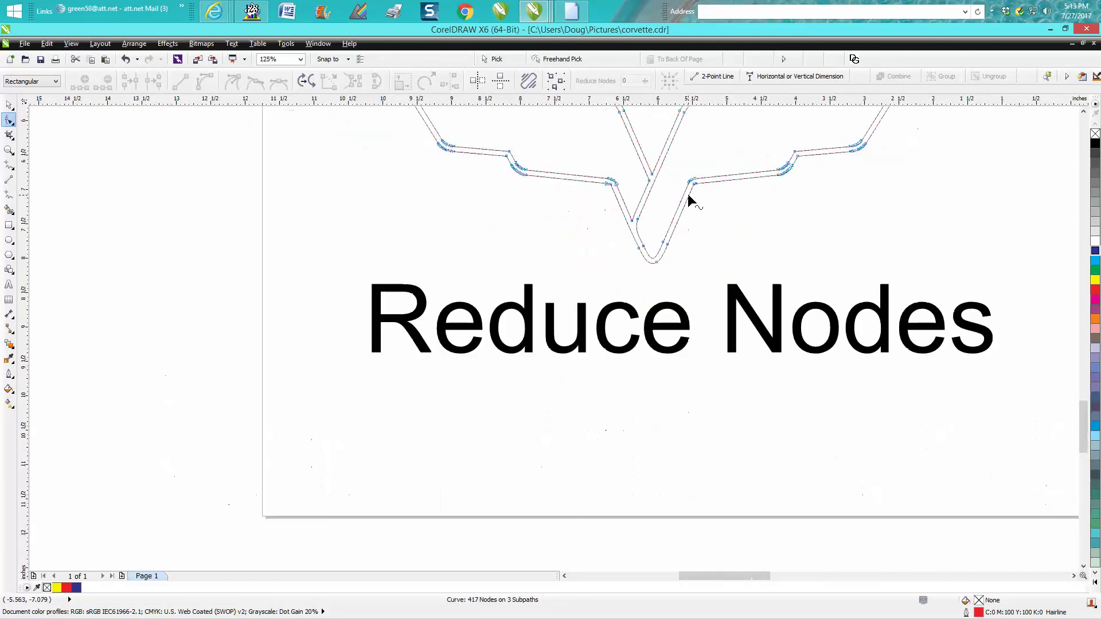
{"action": "left_click_drag", "start_coordinate": [1083, 423], "coordinate": [1084, 417]}
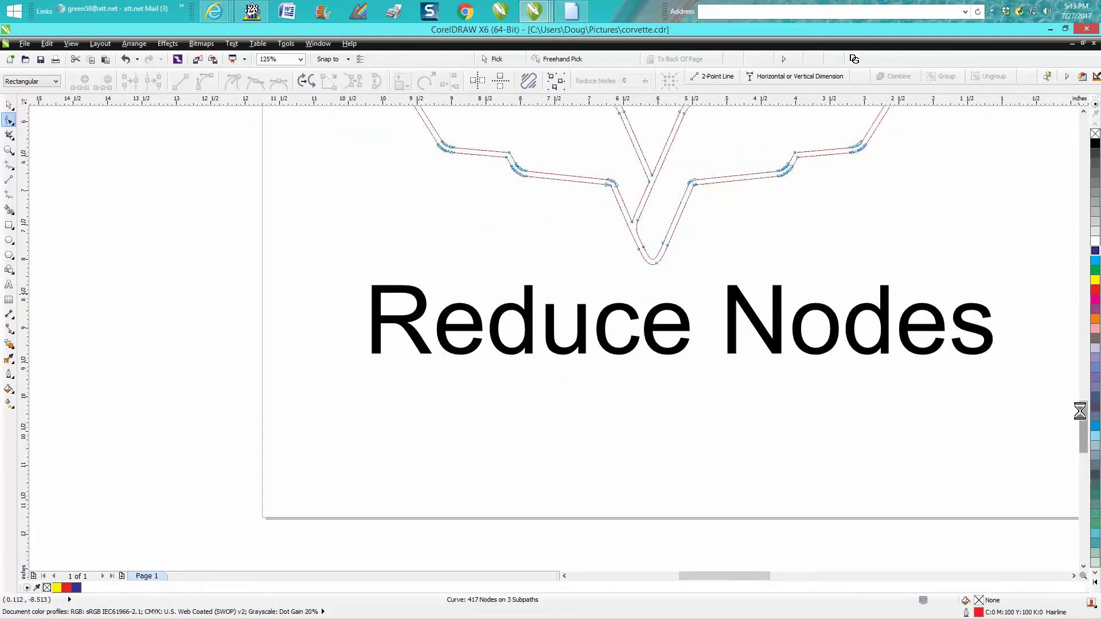
{"action": "left_click", "coordinate": [10, 149]}
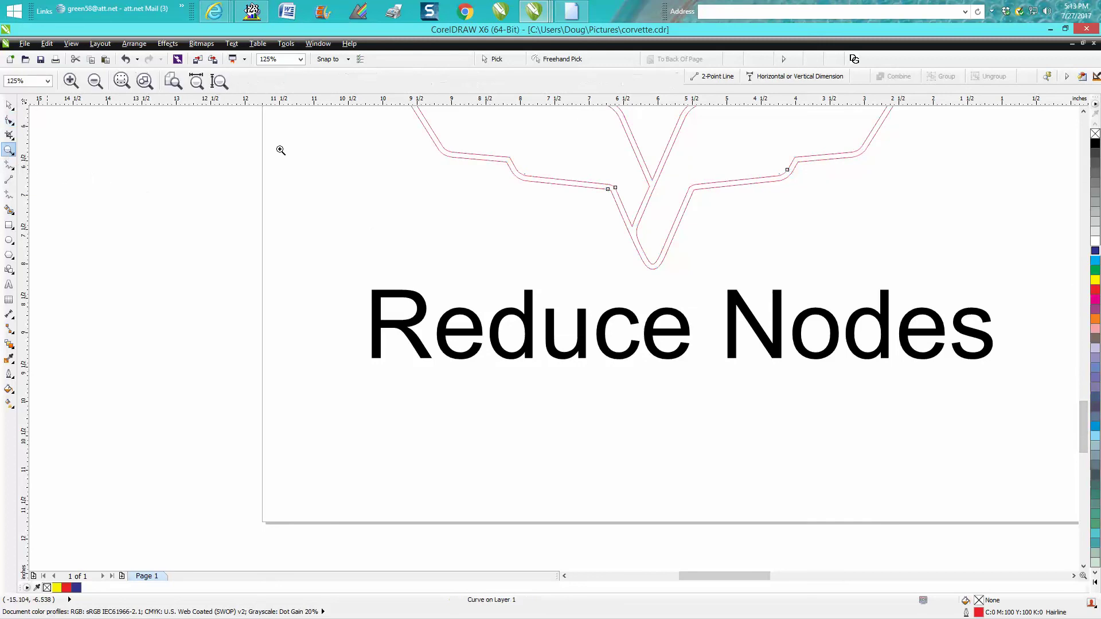
{"action": "left_click_drag", "start_coordinate": [422, 149], "coordinate": [599, 226]}
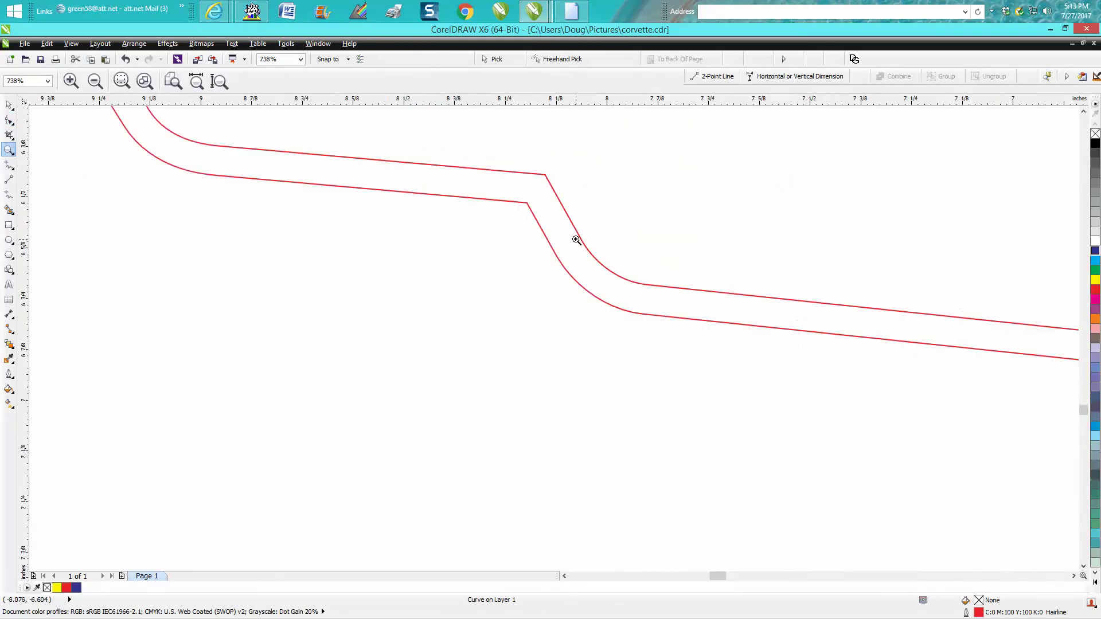
{"action": "scroll", "coordinate": [575, 239], "scroll_direction": "down", "scroll_amount": 1}
{"action": "scroll", "coordinate": [556, 201], "scroll_direction": "down", "scroll_amount": 1}
{"action": "scroll", "coordinate": [568, 199], "scroll_direction": "down", "scroll_amount": 1}
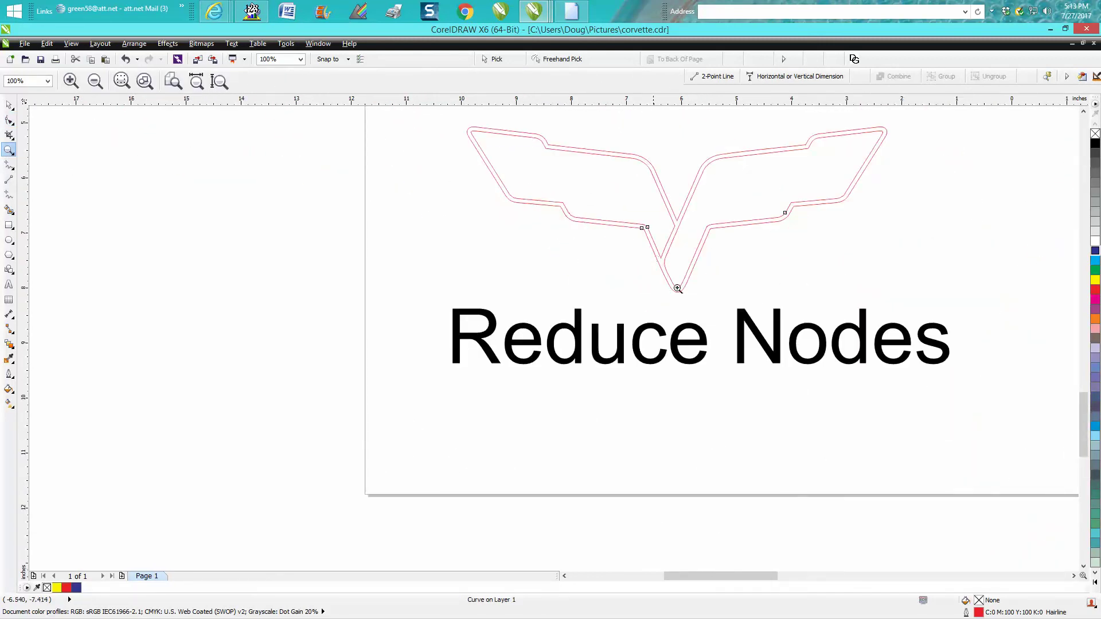
{"action": "left_click_drag", "start_coordinate": [651, 255], "coordinate": [735, 307]}
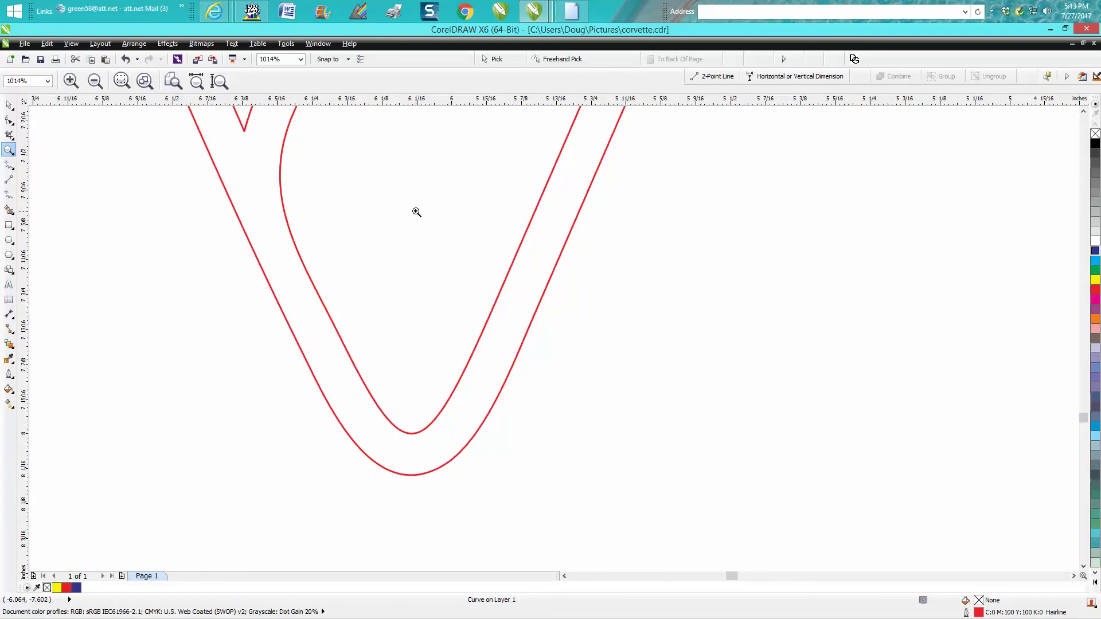
{"action": "scroll", "coordinate": [416, 201], "scroll_direction": "down", "scroll_amount": 3}
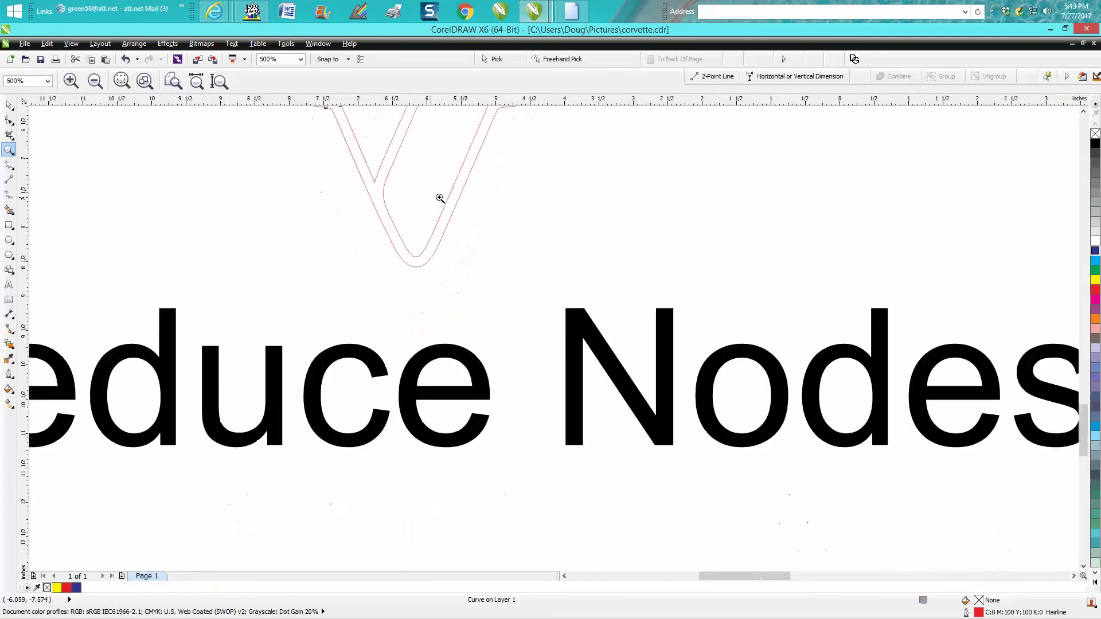